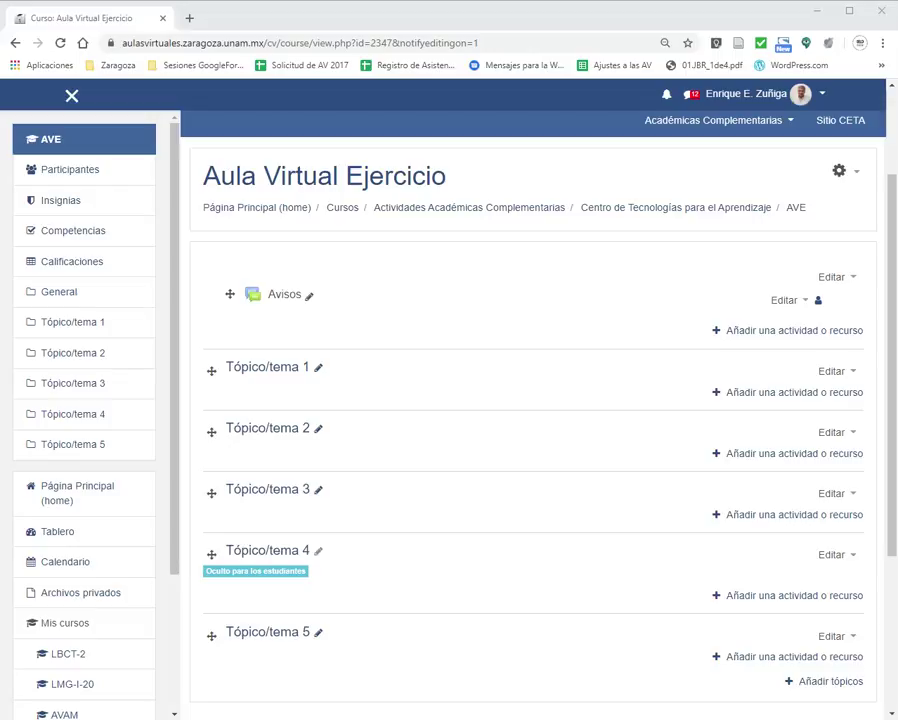
{"action": "left_click", "coordinate": [840, 174]}
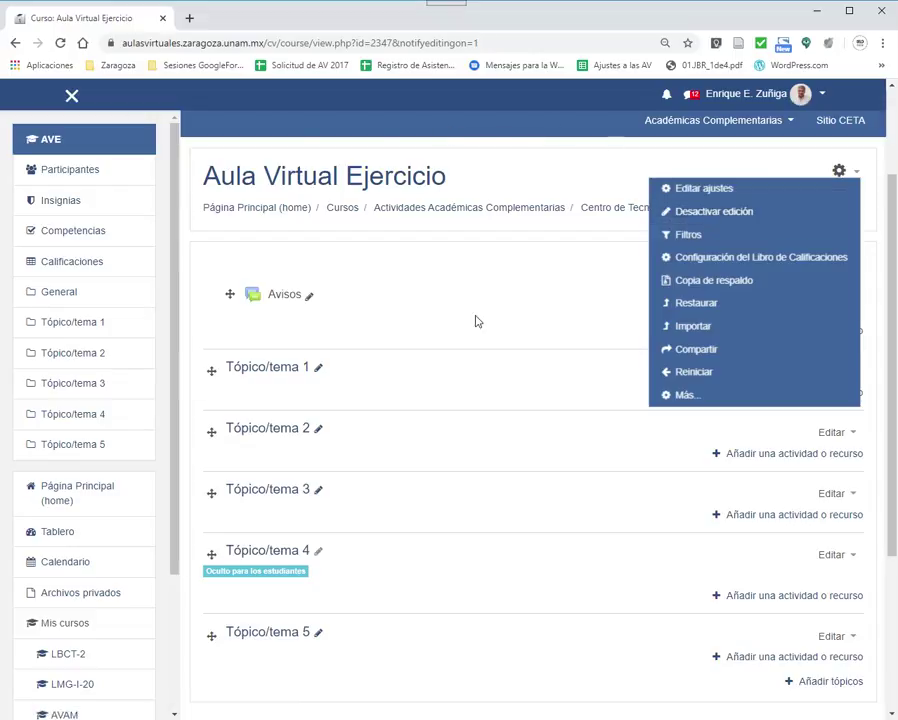
{"action": "left_click", "coordinate": [542, 182]}
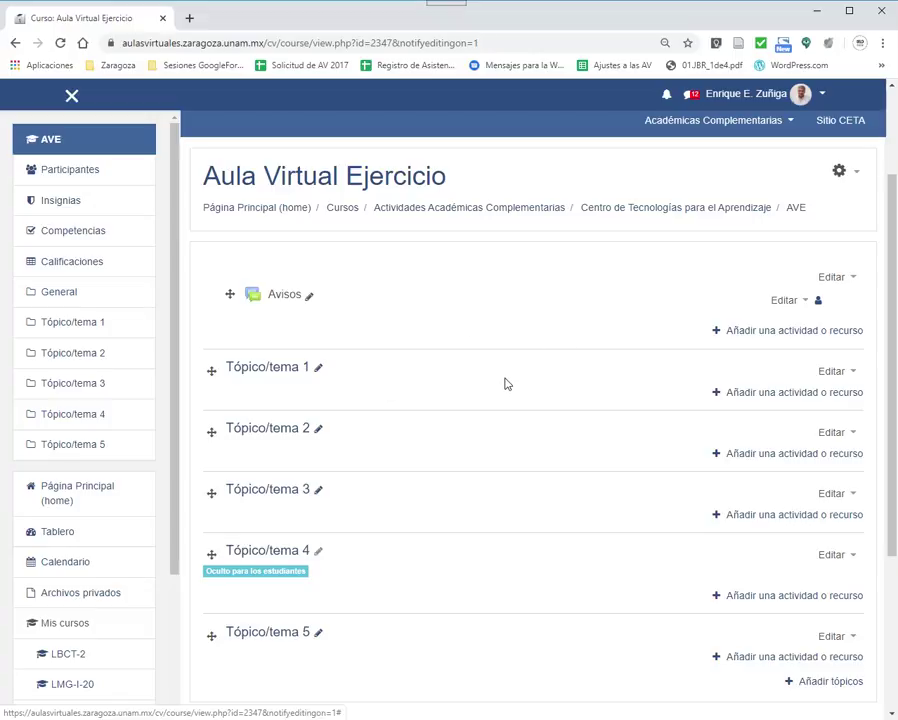
- Add a Foro activity to Tópico/tema 1 after reading through its description
{"action": "left_click", "coordinate": [757, 393]}
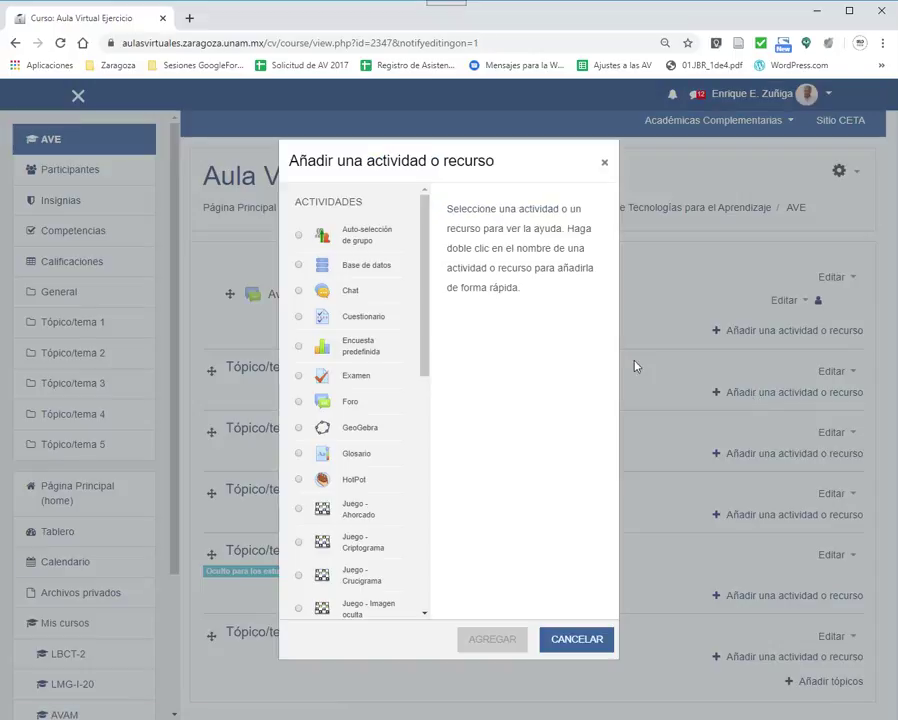
{"action": "left_click_drag", "start_coordinate": [424, 334], "coordinate": [424, 330]}
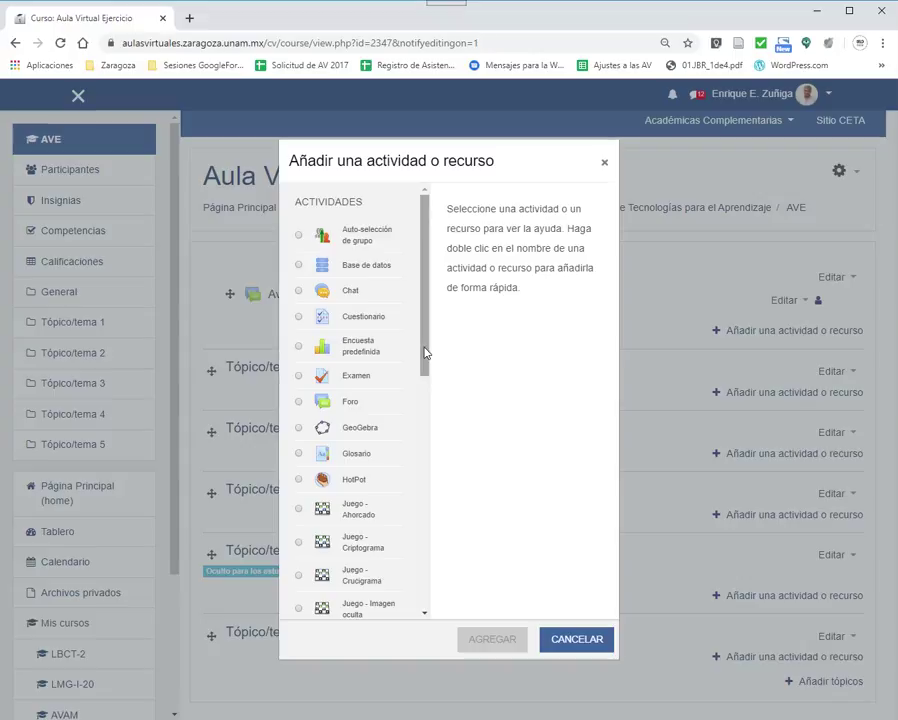
{"action": "left_click_drag", "start_coordinate": [426, 353], "coordinate": [415, 379]}
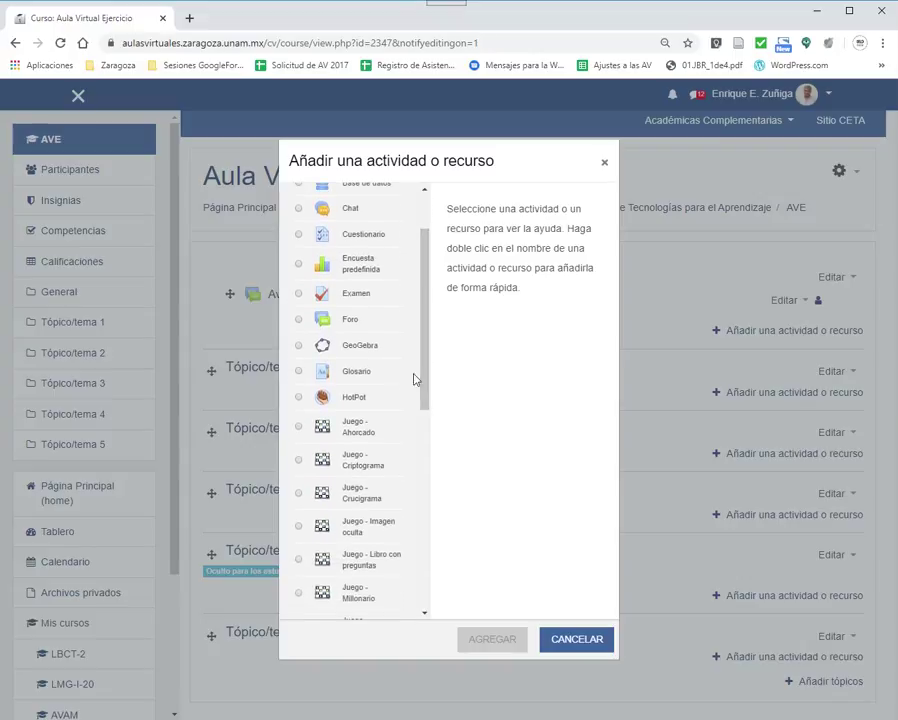
{"action": "left_click", "coordinate": [299, 321]}
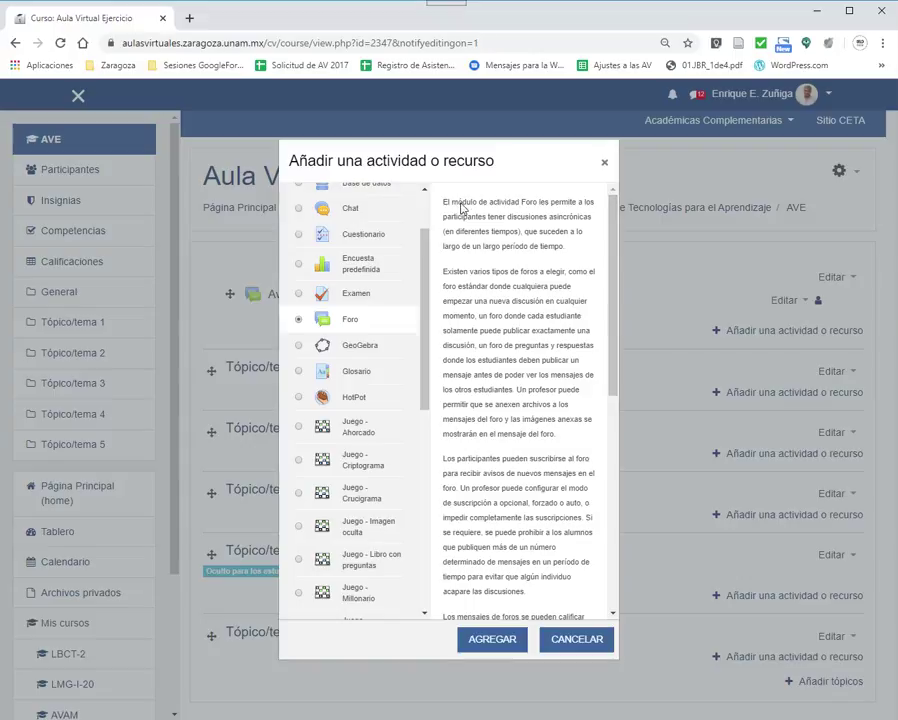
{"action": "mouse_move", "coordinate": [609, 286]}
{"action": "left_mouse_down"}
{"action": "mouse_move", "coordinate": [618, 368]}
{"action": "mouse_move", "coordinate": [603, 507]}
{"action": "mouse_move", "coordinate": [595, 433]}
{"action": "mouse_move", "coordinate": [602, 284]}
{"action": "left_mouse_up"}
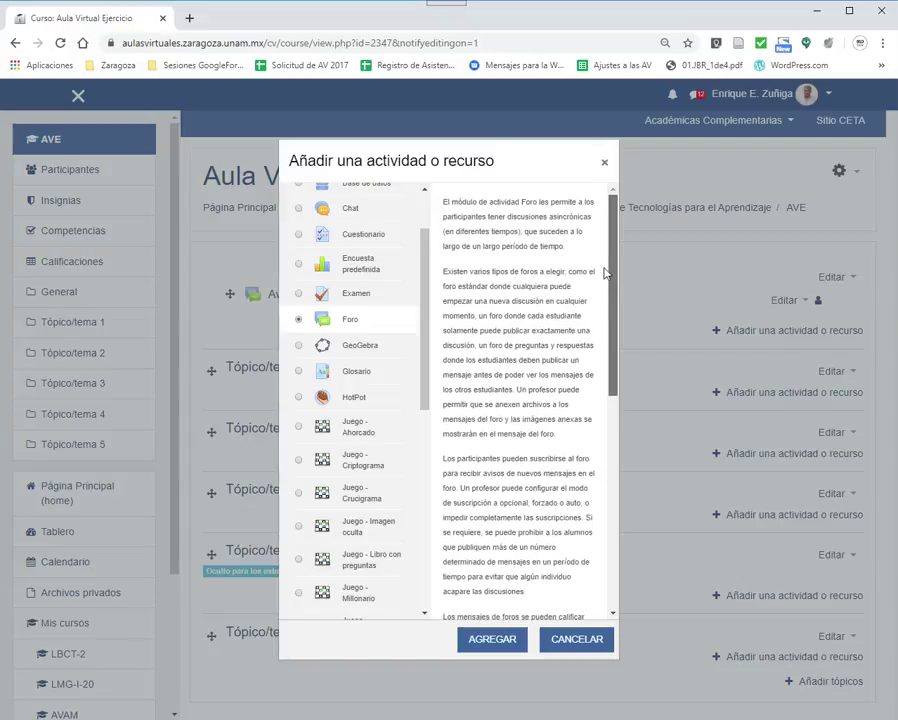
{"action": "left_click_drag", "start_coordinate": [611, 272], "coordinate": [614, 316]}
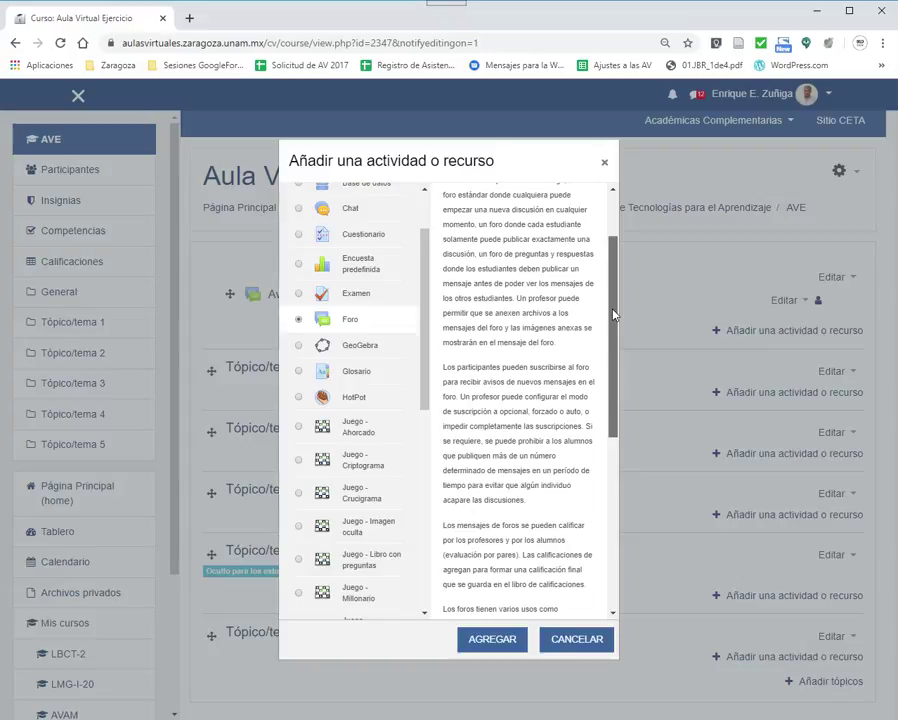
{"action": "left_click_drag", "start_coordinate": [613, 315], "coordinate": [617, 476]}
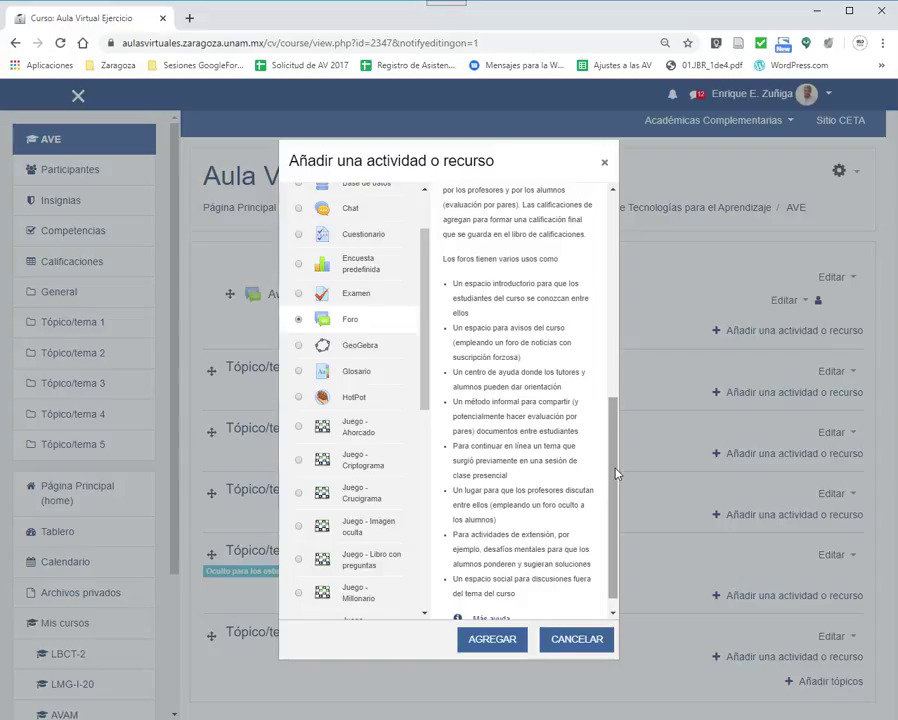
{"action": "left_click_drag", "start_coordinate": [616, 474], "coordinate": [617, 490]}
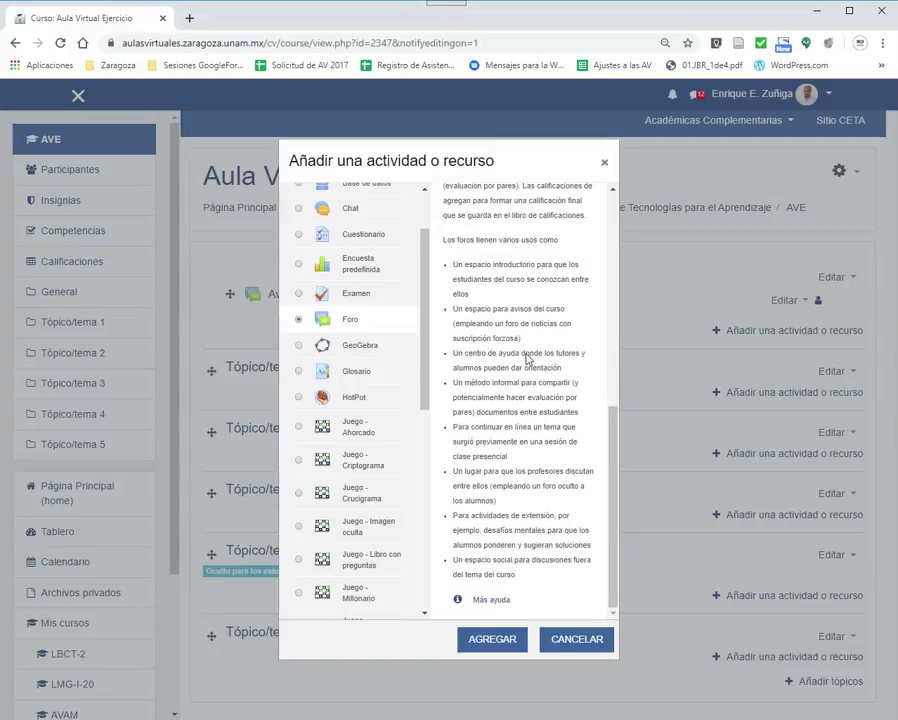
{"action": "left_click", "coordinate": [487, 641]}
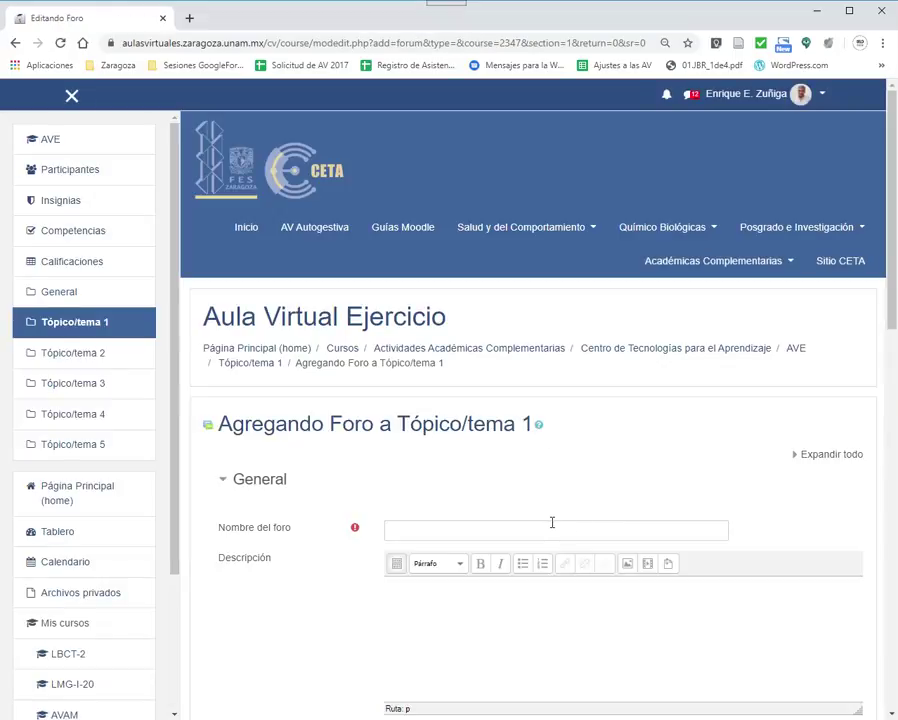
- Examine the forum's name and description fields, the available forum types and the help text explaining them
{"action": "left_click", "coordinate": [468, 528]}
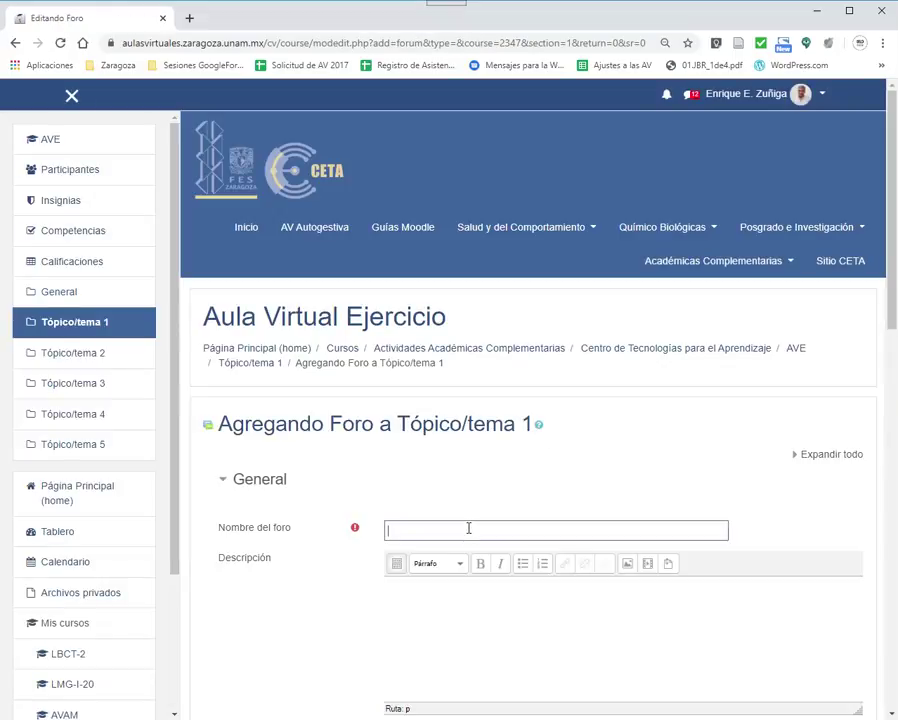
{"action": "scroll", "coordinate": [460, 522], "scroll_direction": "down", "scroll_amount": 2}
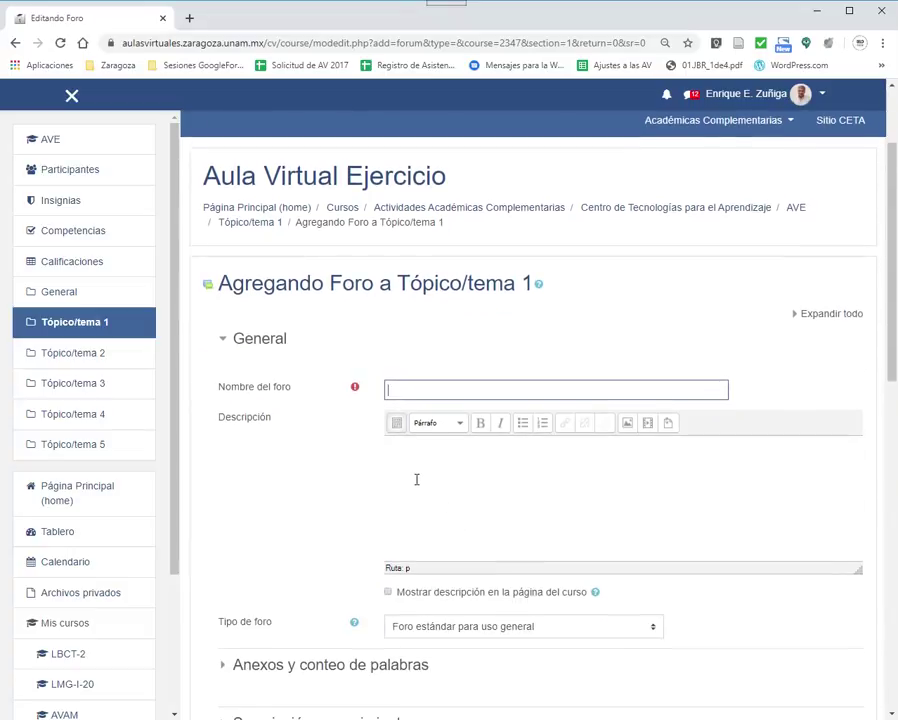
{"action": "left_click", "coordinate": [416, 479]}
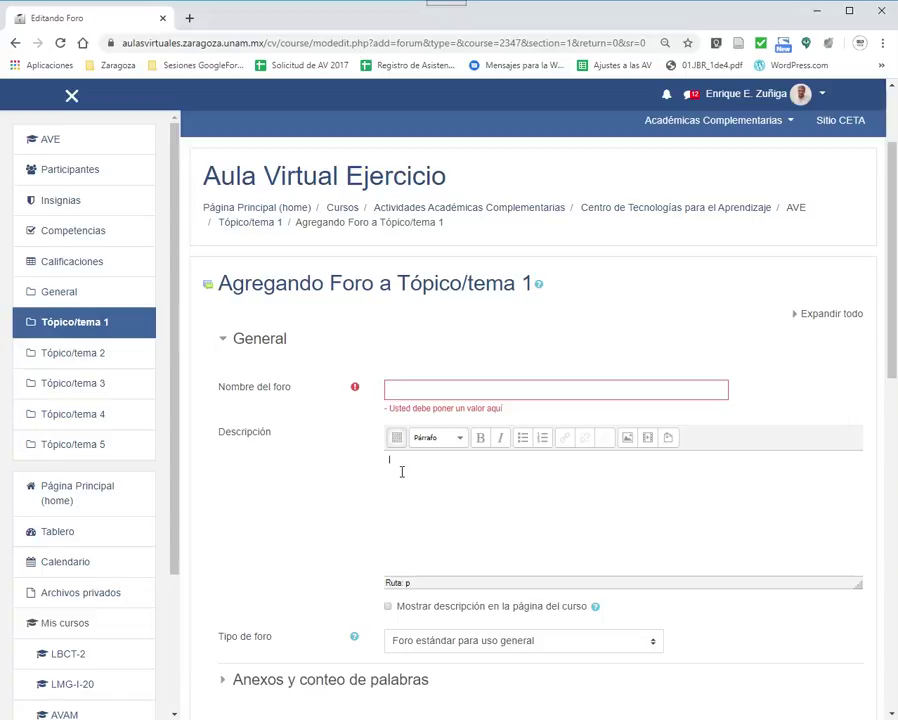
{"action": "scroll", "coordinate": [400, 467], "scroll_direction": "down", "scroll_amount": 2}
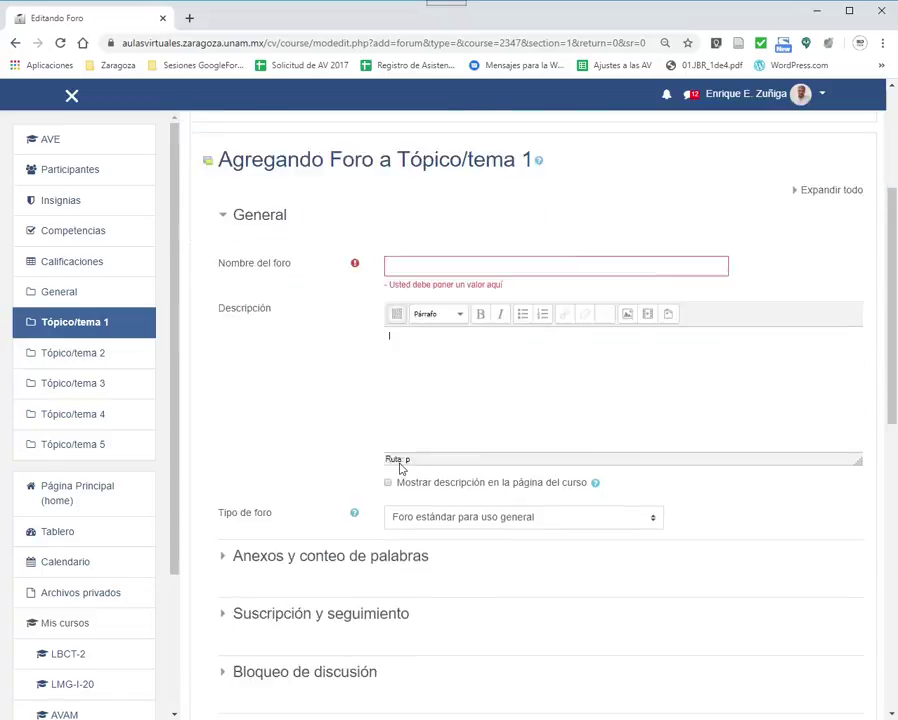
{"action": "left_click", "coordinate": [432, 434]}
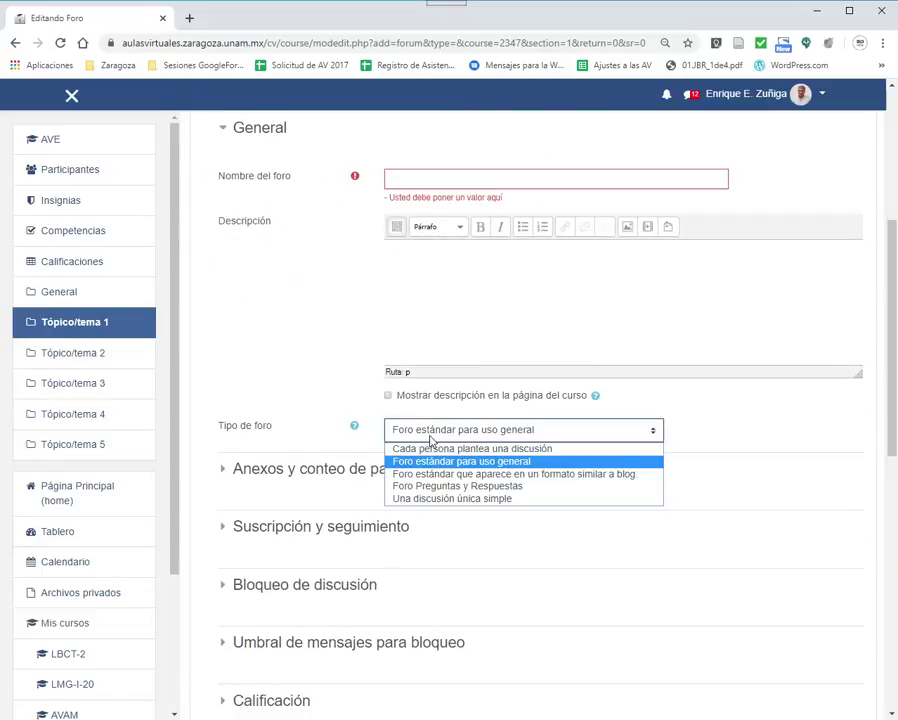
{"action": "left_click", "coordinate": [705, 422]}
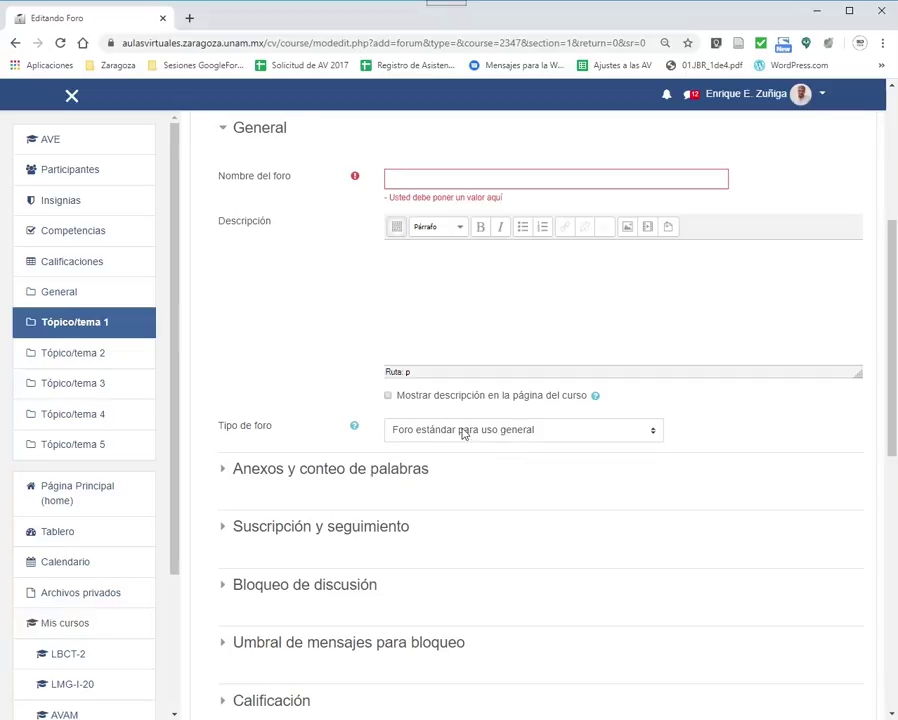
{"action": "left_click", "coordinate": [355, 430]}
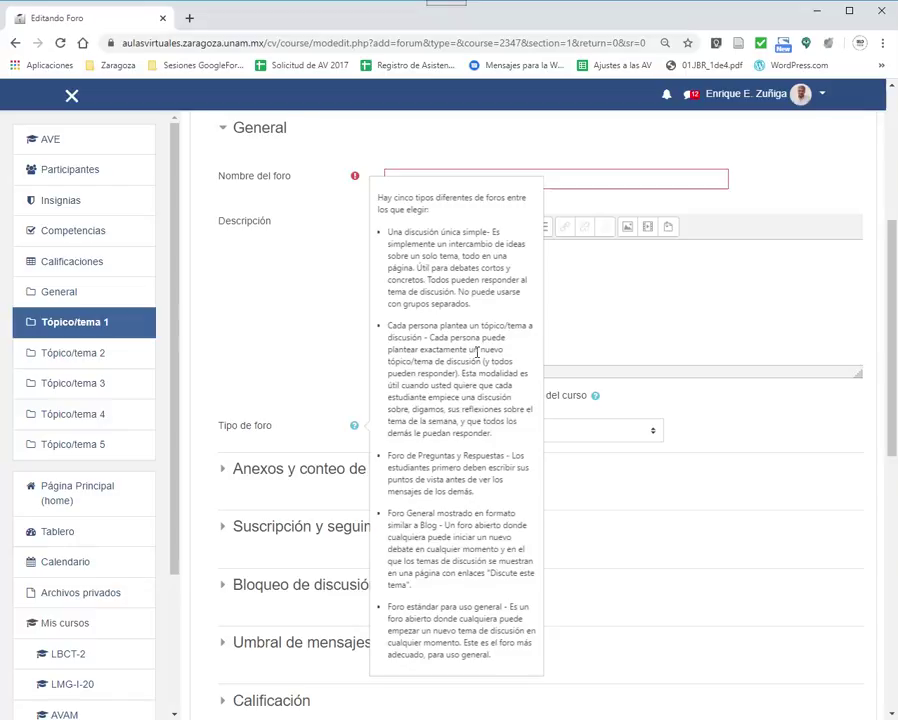
{"action": "left_click", "coordinate": [303, 336]}
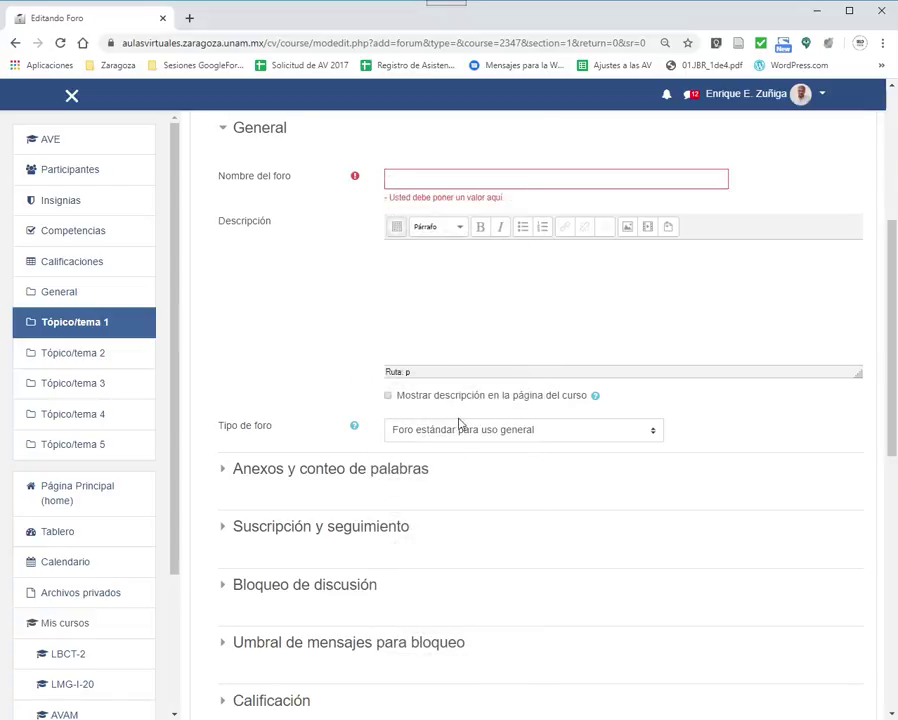
- Expand the Anexos y conteo de palabras, Suscripción y seguimiento and Bloqueo de discusión sections to view their settings
{"action": "scroll", "coordinate": [315, 335], "scroll_direction": "down", "scroll_amount": 2}
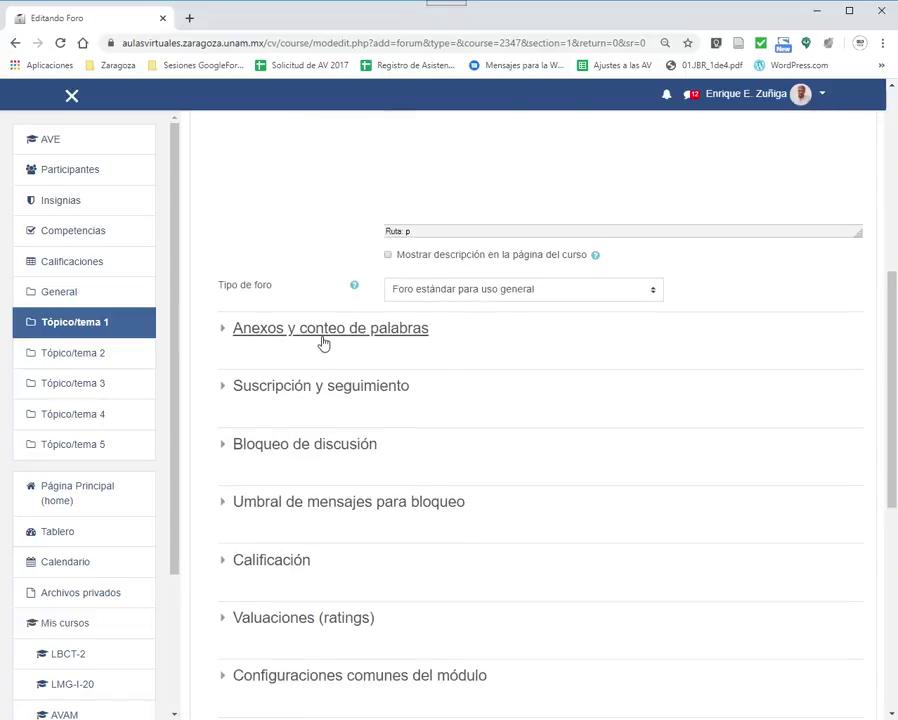
{"action": "left_click", "coordinate": [322, 340]}
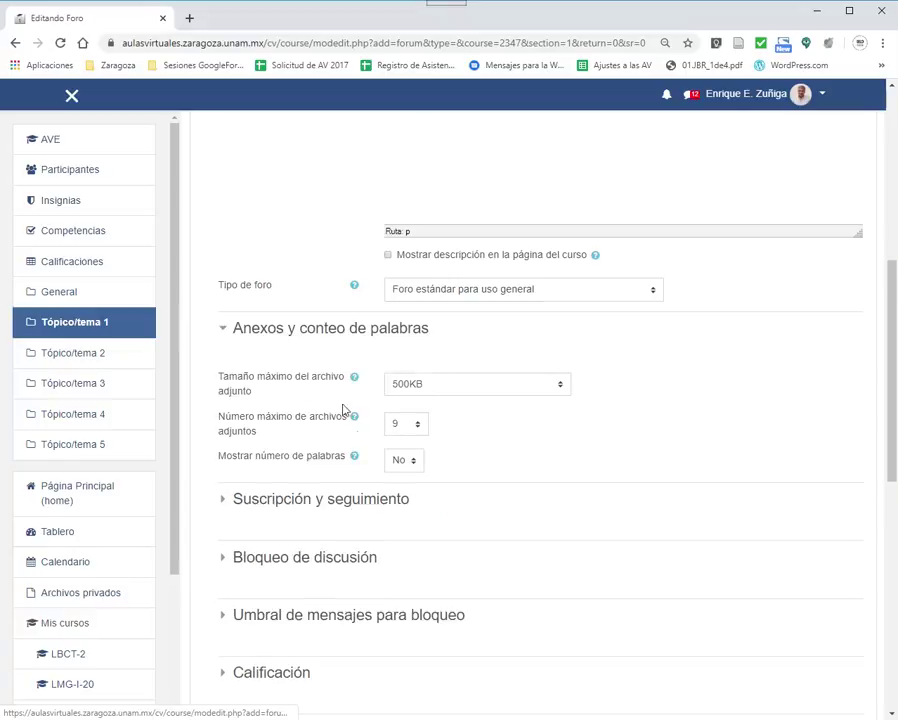
{"action": "scroll", "coordinate": [344, 412], "scroll_direction": "down", "scroll_amount": 2}
{"action": "left_click", "coordinate": [366, 366]}
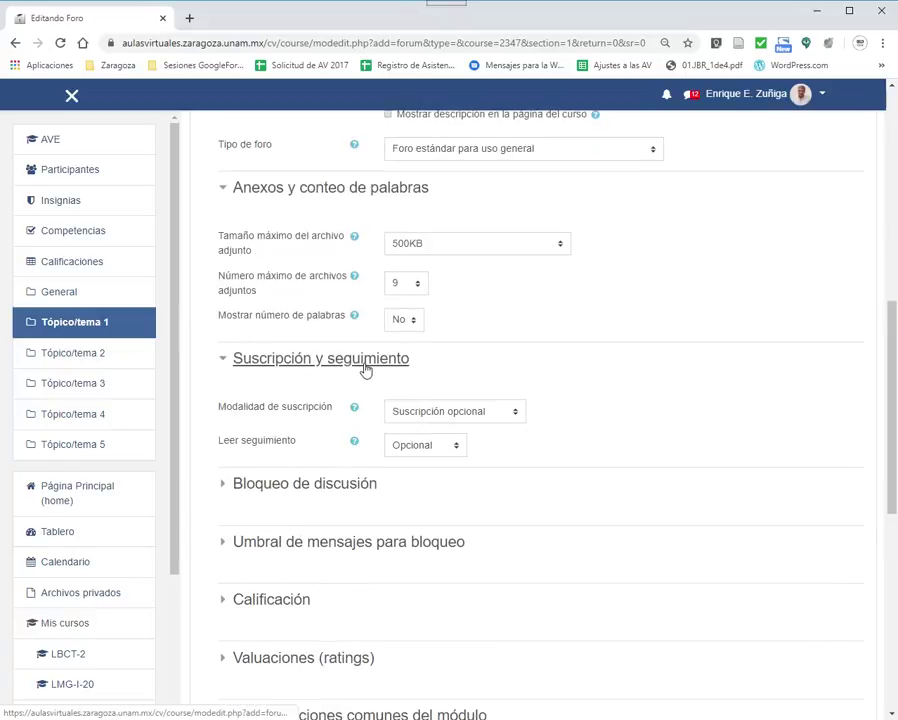
{"action": "scroll", "coordinate": [352, 448], "scroll_direction": "down", "scroll_amount": 2}
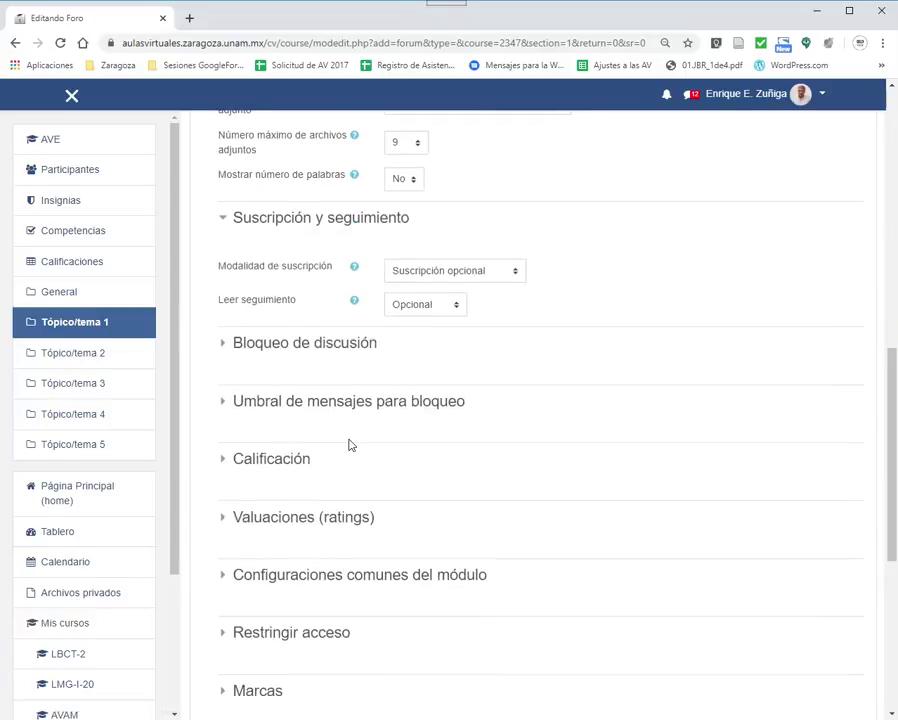
{"action": "left_click", "coordinate": [337, 350]}
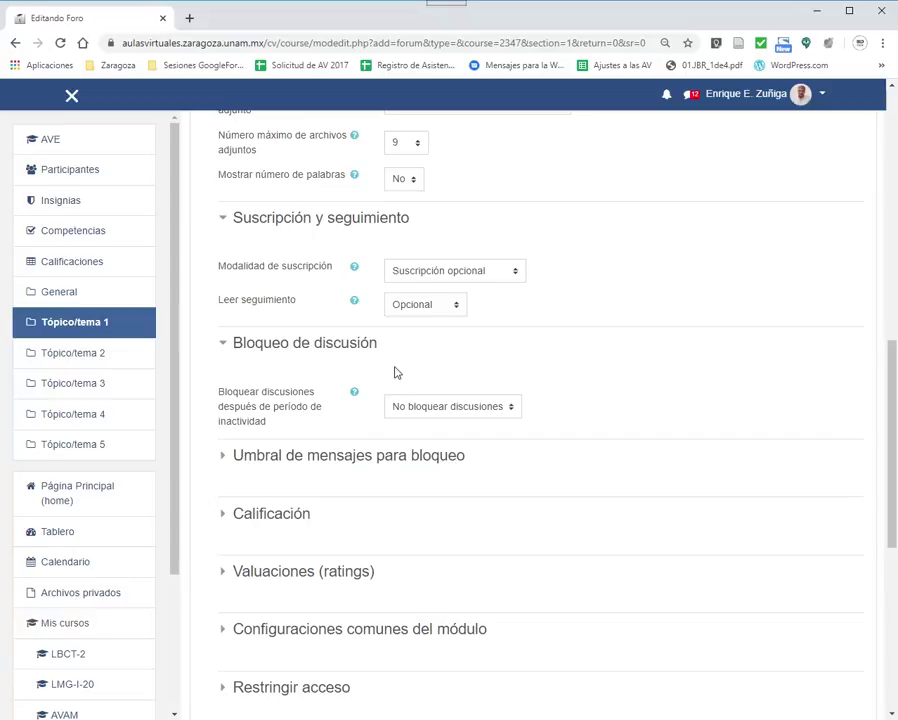
- Read the help on discussion locking, read tracking and subscription mode, and look over the remaining forum settings sections
{"action": "left_click", "coordinate": [355, 394]}
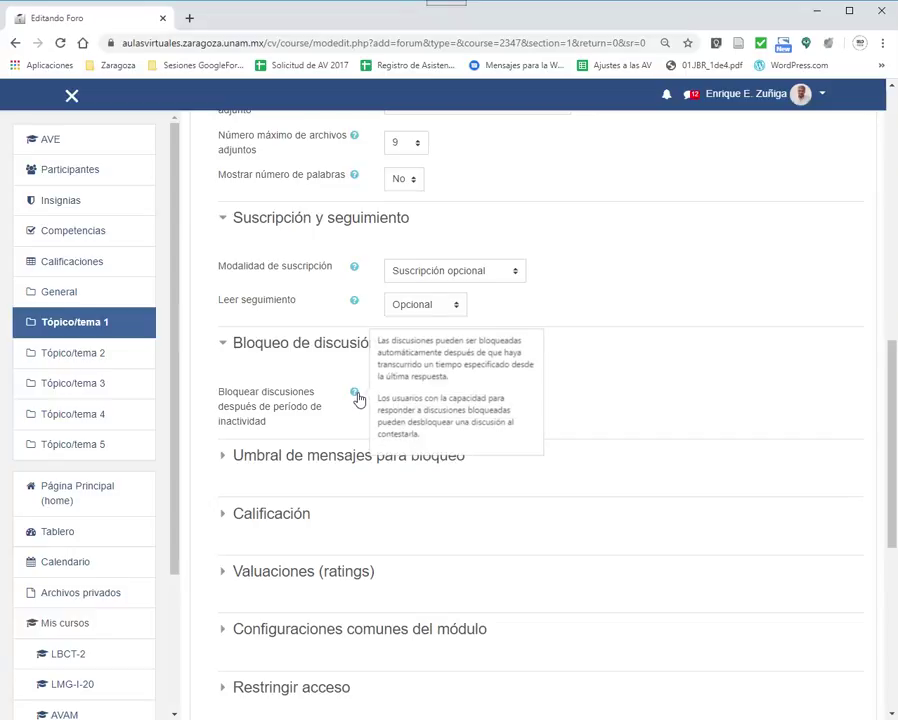
{"action": "left_click", "coordinate": [354, 302]}
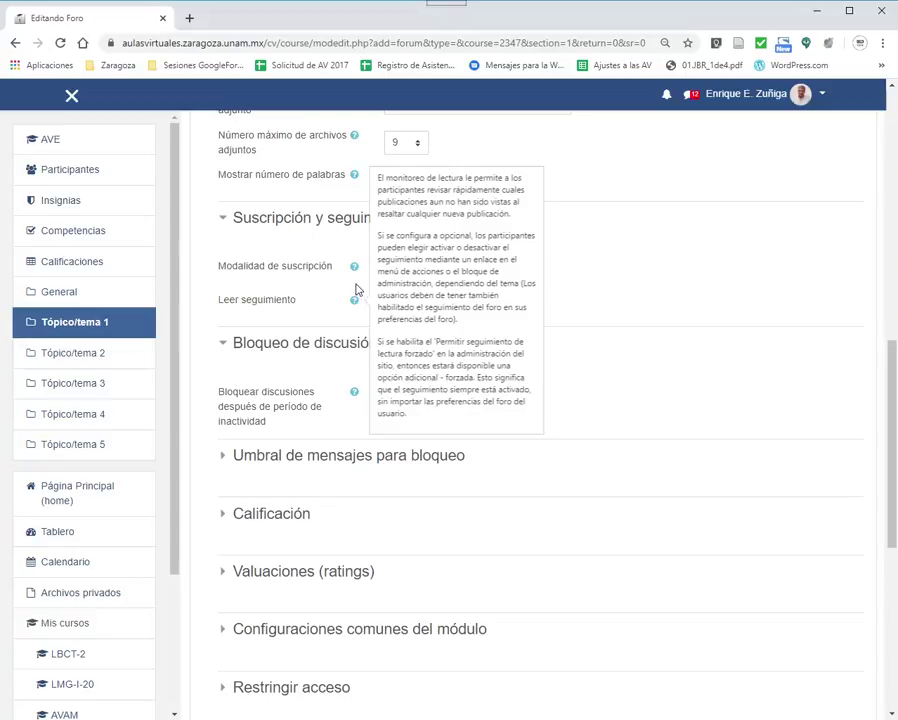
{"action": "left_click", "coordinate": [354, 267]}
{"action": "scroll", "coordinate": [640, 387], "scroll_direction": "down", "scroll_amount": 2}
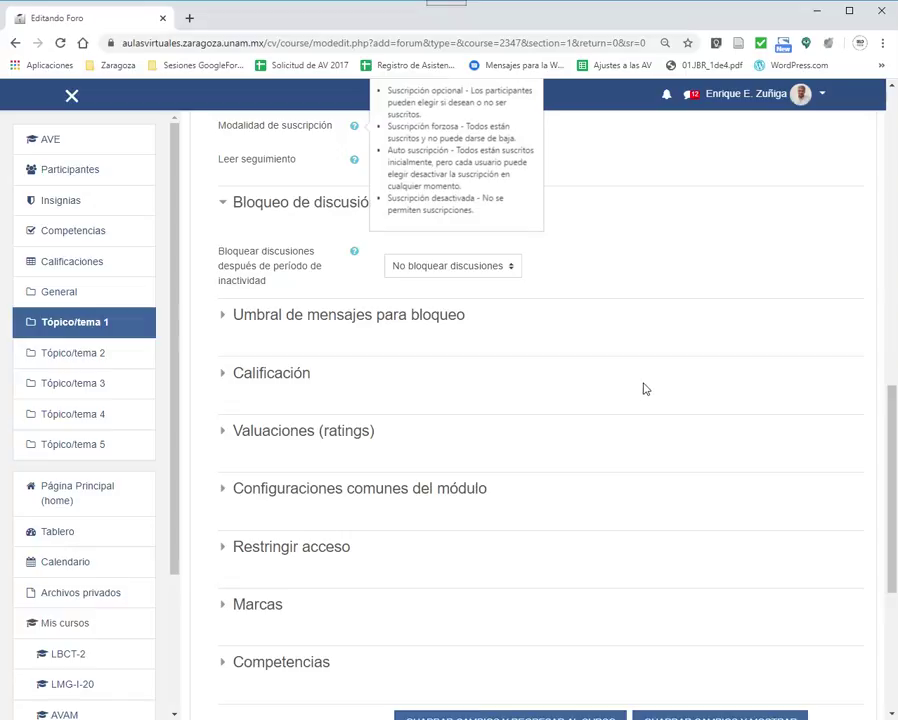
{"action": "scroll", "coordinate": [893, 424], "scroll_direction": "down", "scroll_amount": 2}
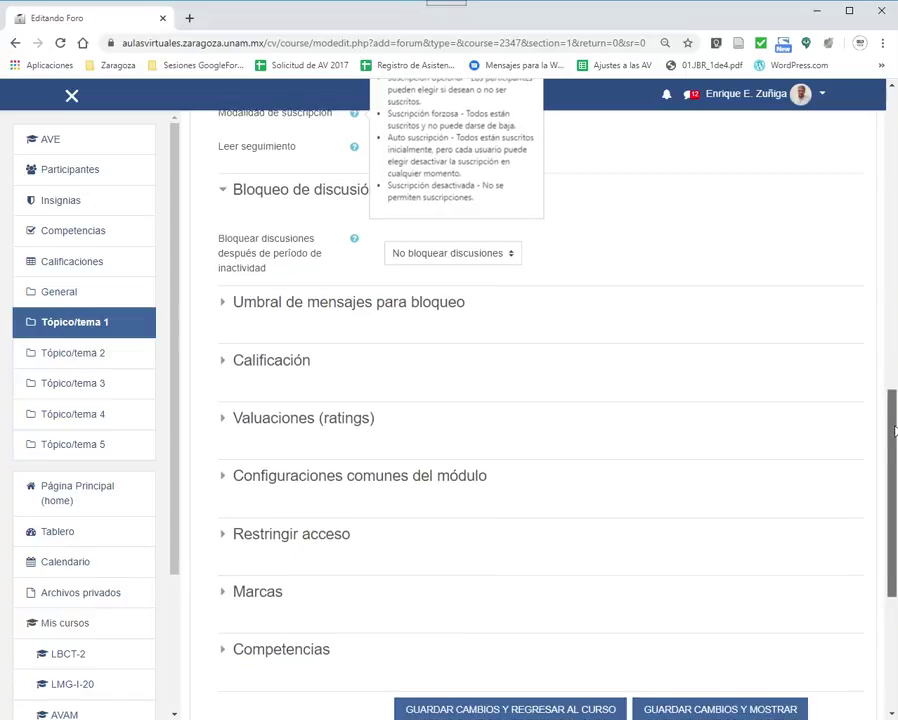